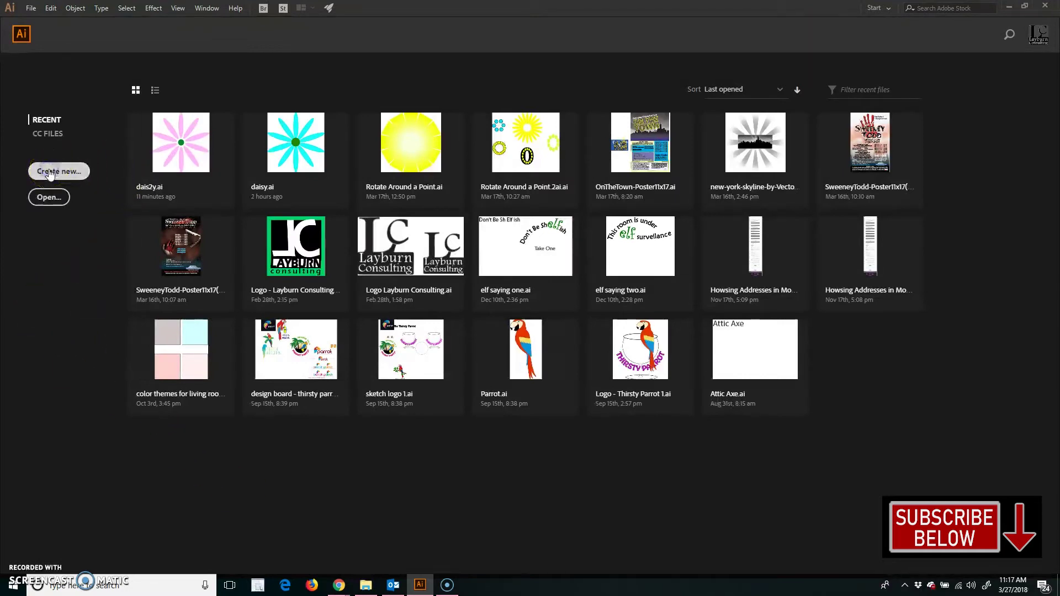
Step: Start a new document 5 in wide by 5 in high, measured in Inches
click(49, 173)
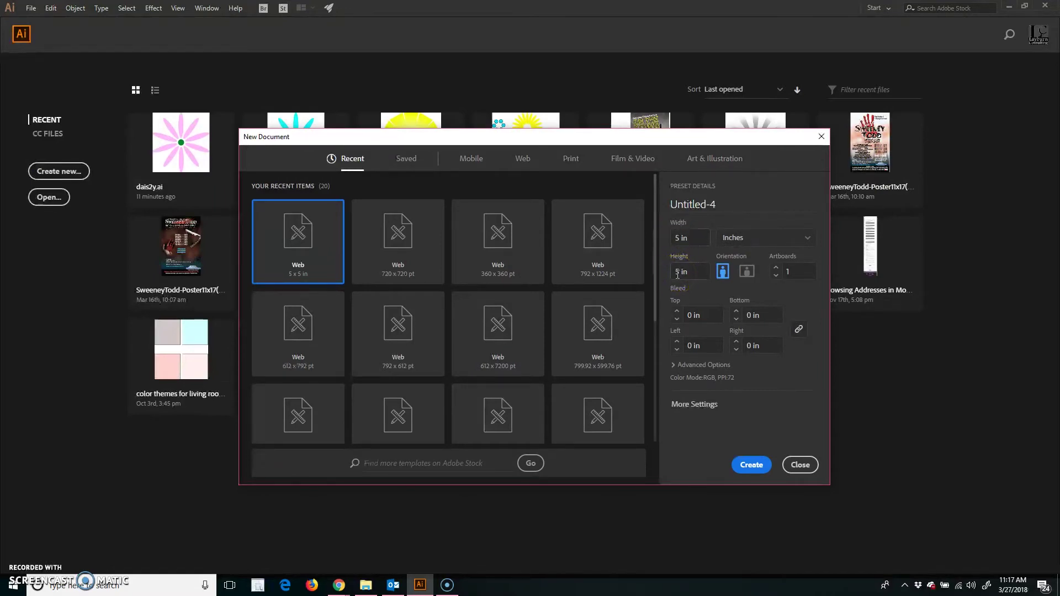
click(812, 236)
double_click(680, 239)
text(10)
key(BackSpace)
key(BackSpace)
text(5)
click(807, 239)
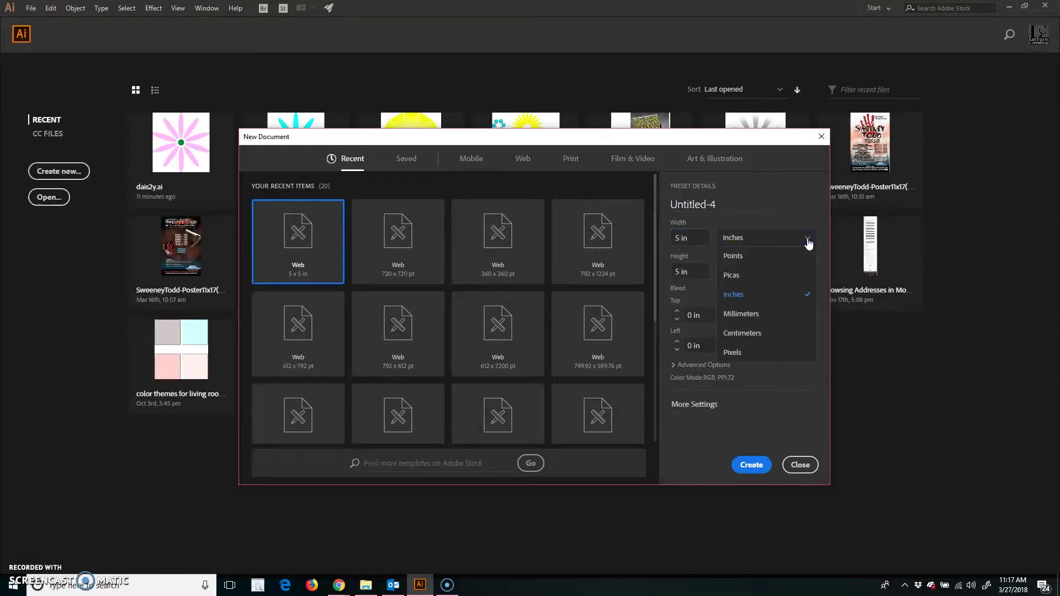
click(762, 246)
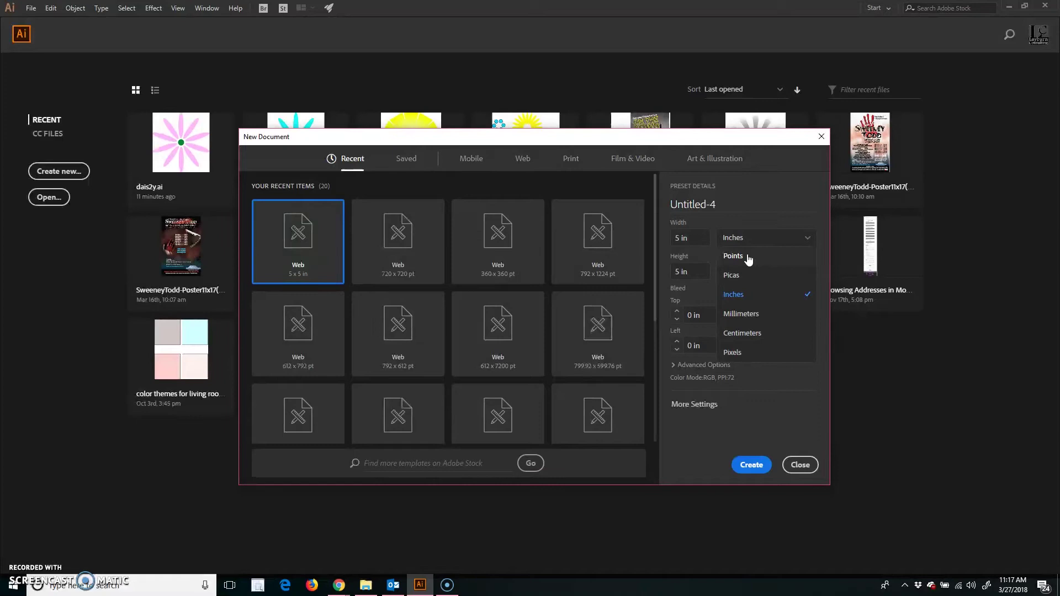
click(748, 295)
click(751, 468)
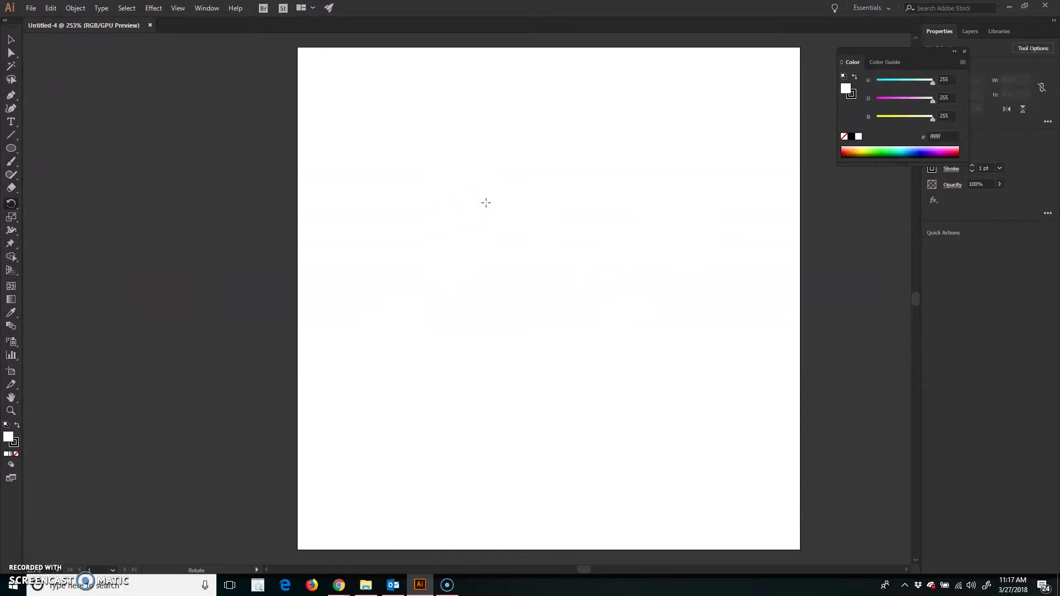
Step: Turn on View > Rulers > Show Rulers so rulers frame the artboard
click(188, 10)
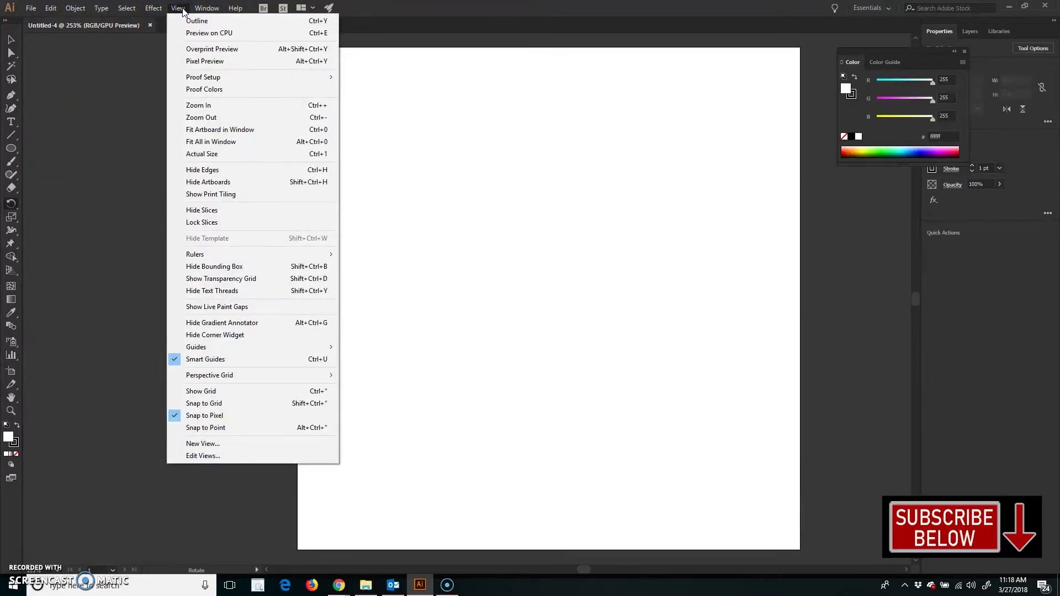
mouse_move(200, 258)
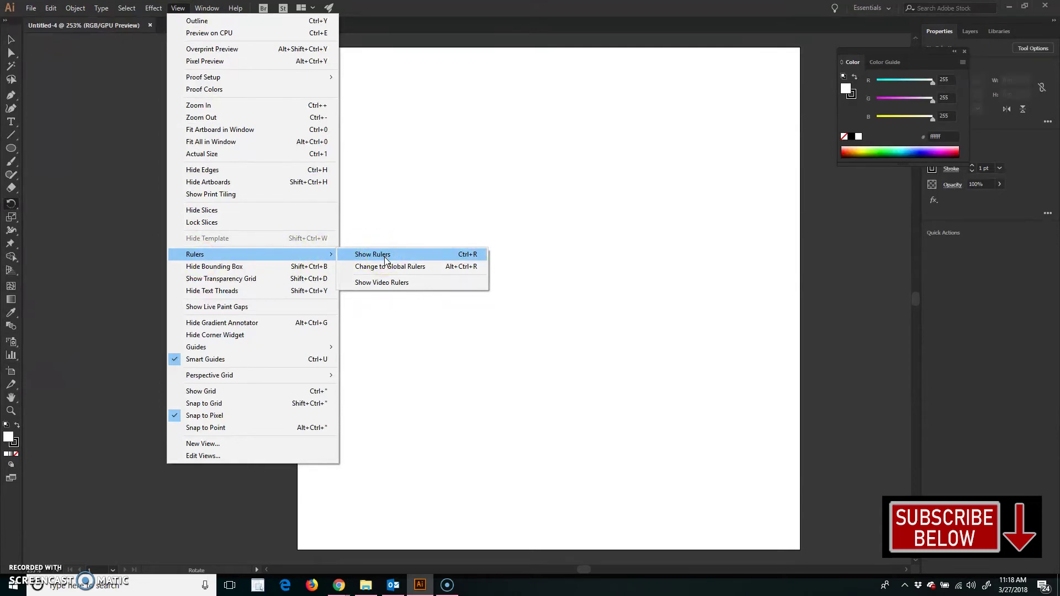
click(476, 258)
click(468, 258)
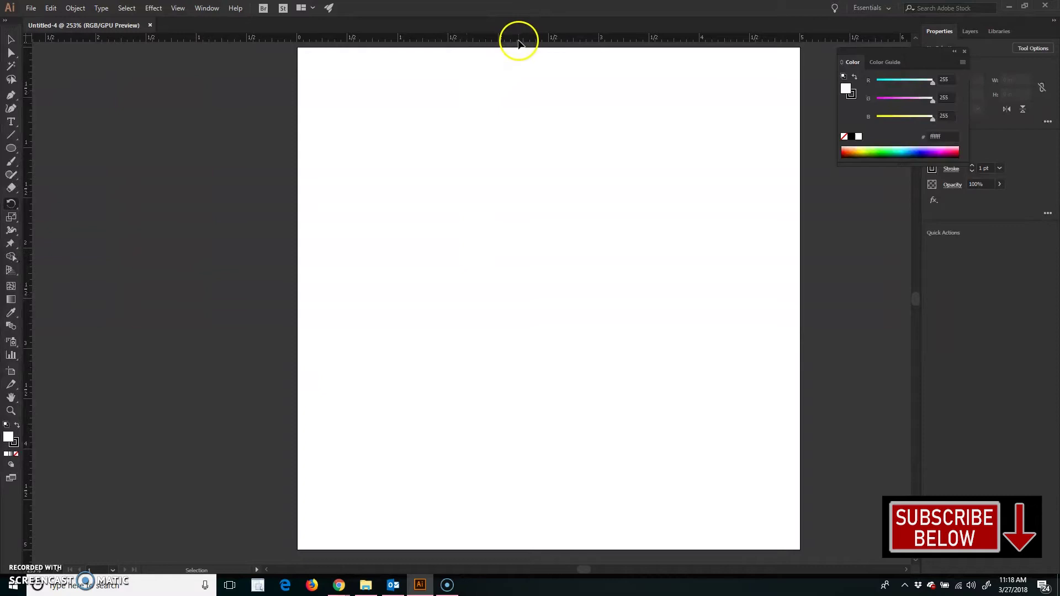
Step: Drag one guide from the top ruler and one from the left ruler to cross at the artboard's centre
drag(519, 41, 532, 297)
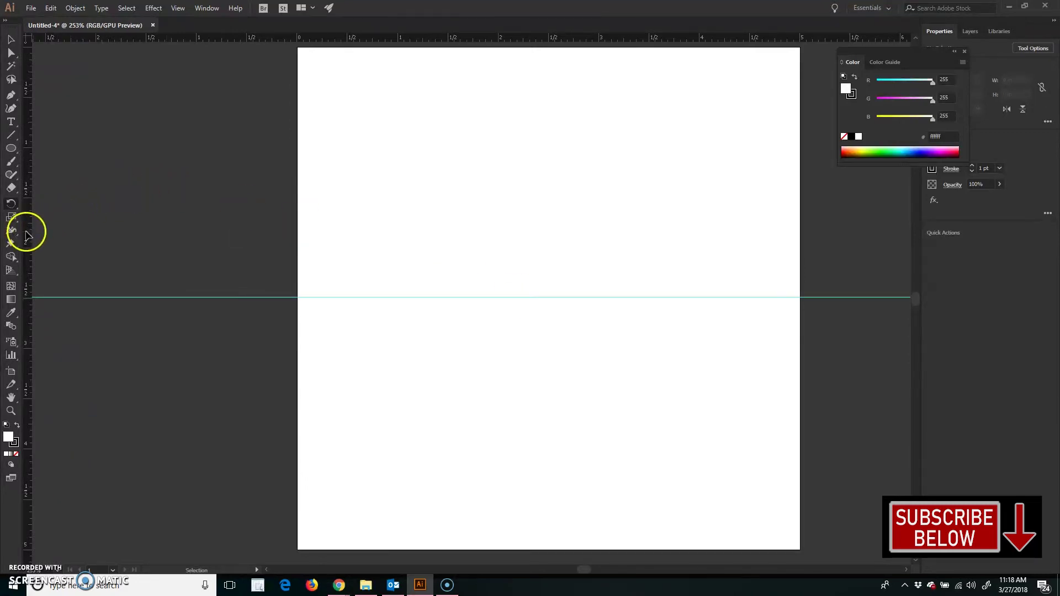
drag(33, 234, 549, 241)
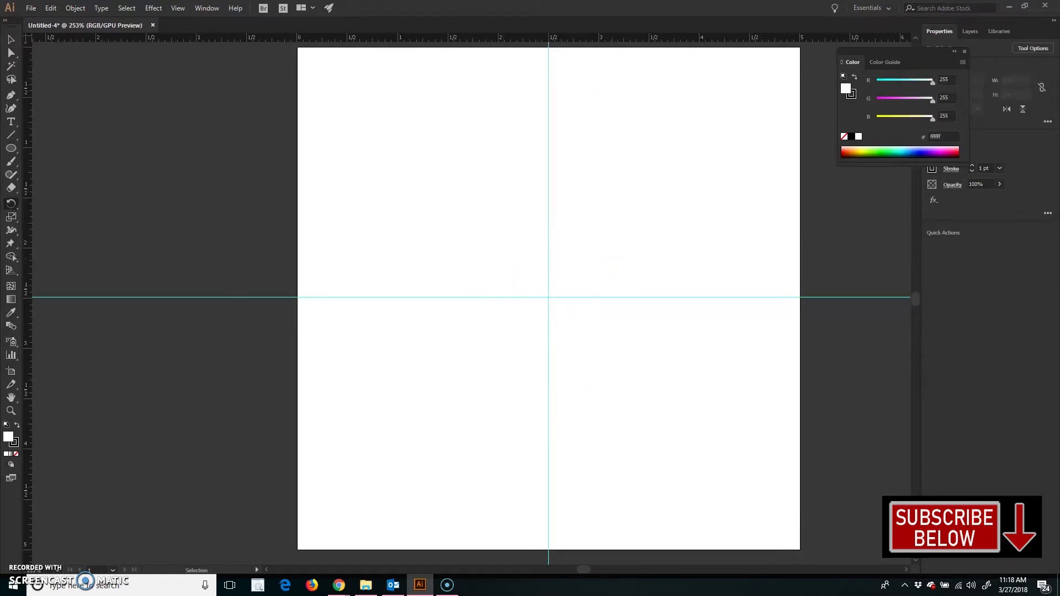
Step: With the Ellipse tool, draw a 0.472 in circle outward from the guide intersection
click(11, 150)
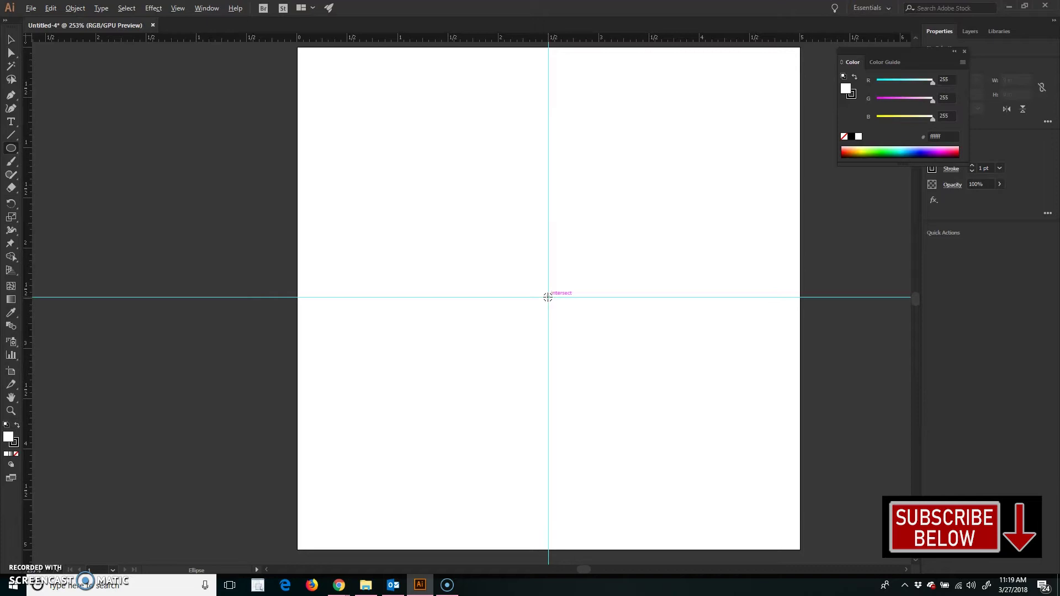
drag(547, 297, 548, 297)
drag(548, 298, 537, 274)
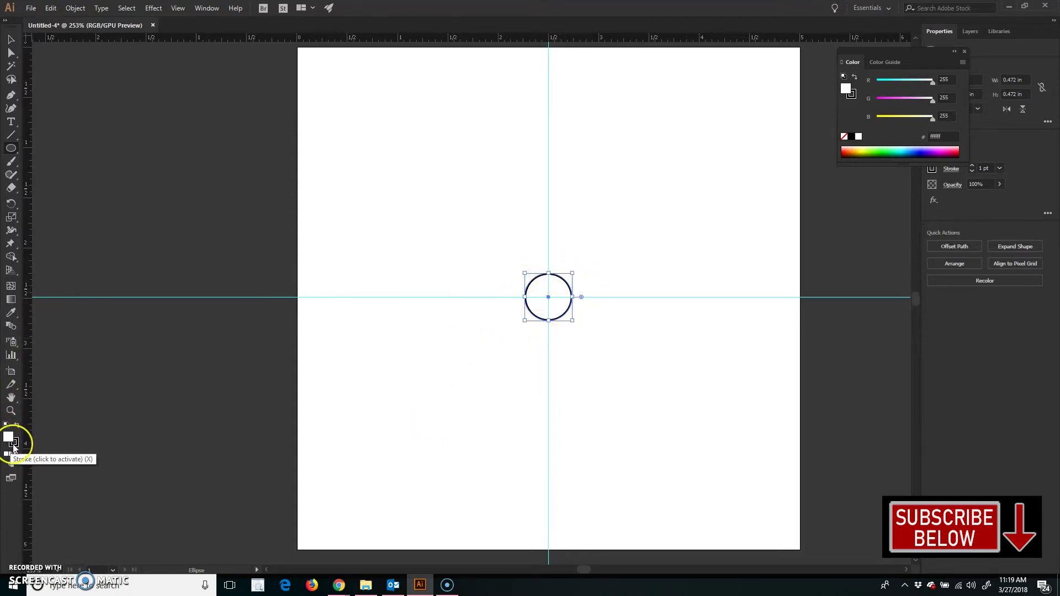
Step: Set the circle's stroke to None and its fill to green (R 0, G 162, B 18)
click(14, 445)
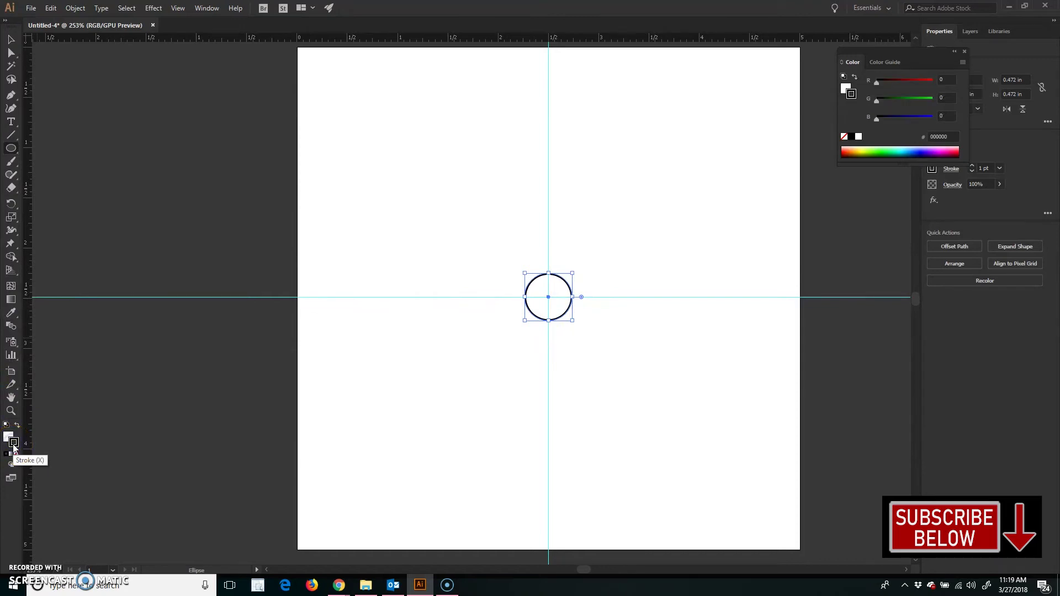
click(18, 456)
click(15, 453)
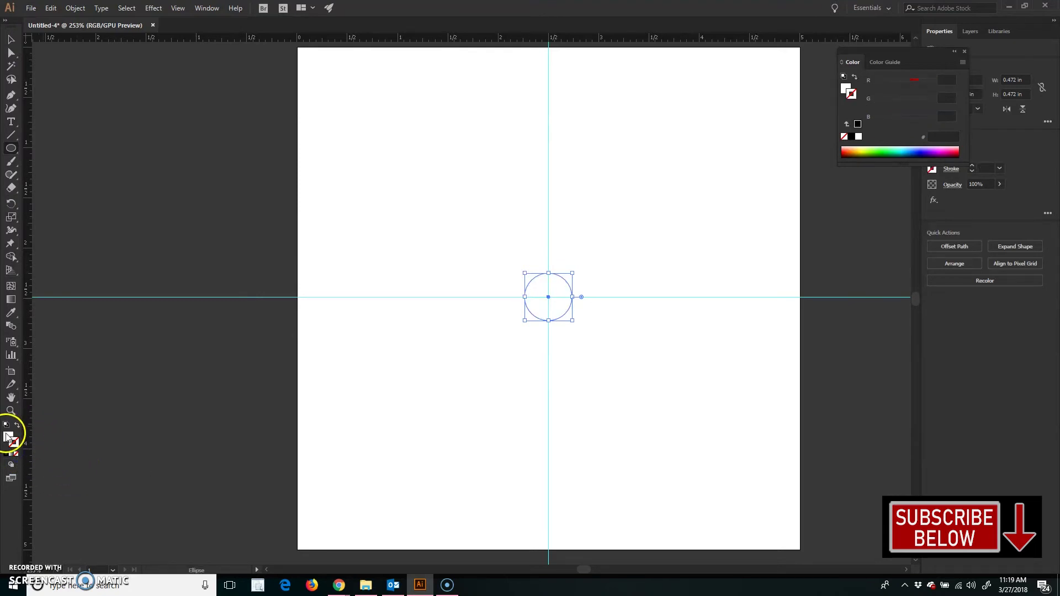
click(8, 436)
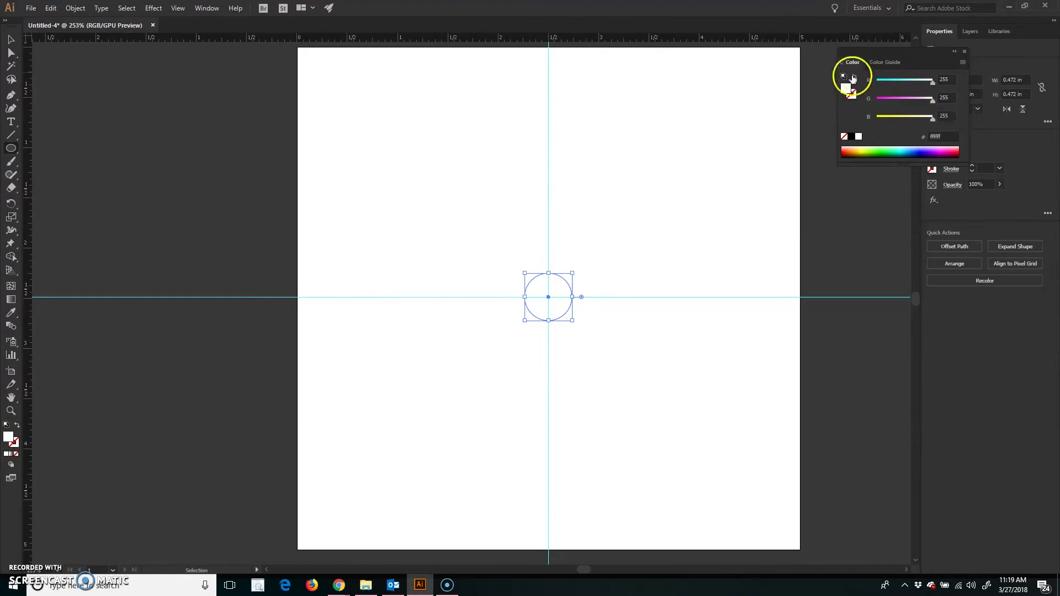
click(882, 150)
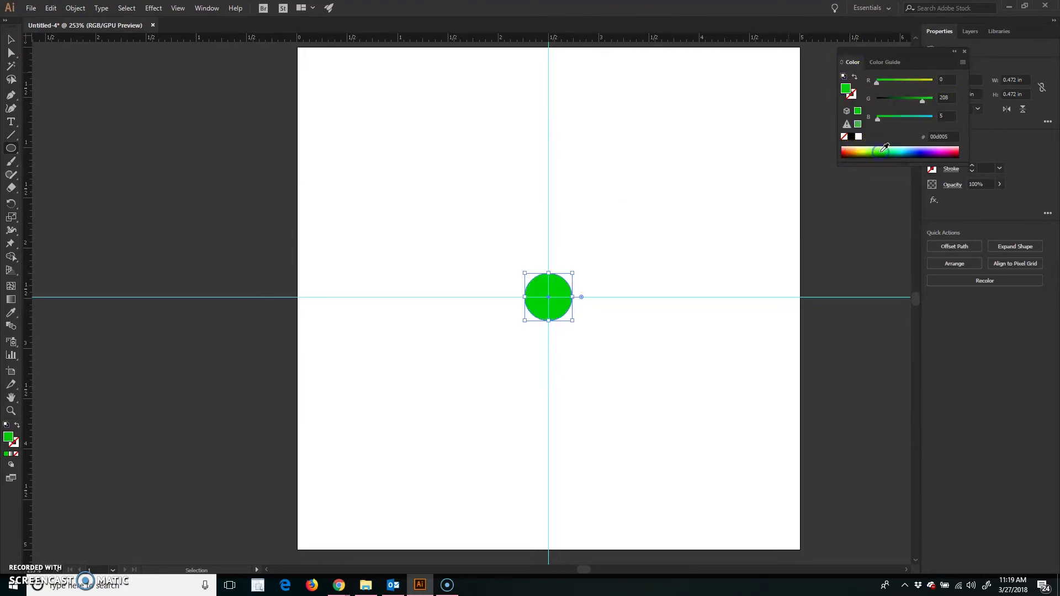
click(884, 150)
click(886, 150)
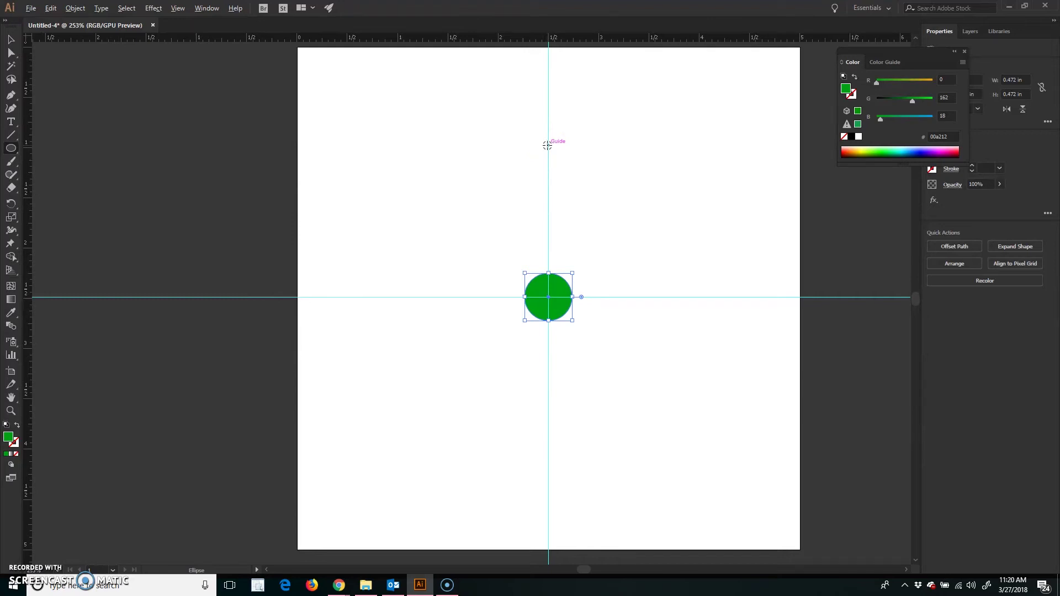
Step: Draw a thin ellipse about 0.28 × 1.47 in above the centre circle, undoing a misdrawn first try
drag(548, 145, 534, 182)
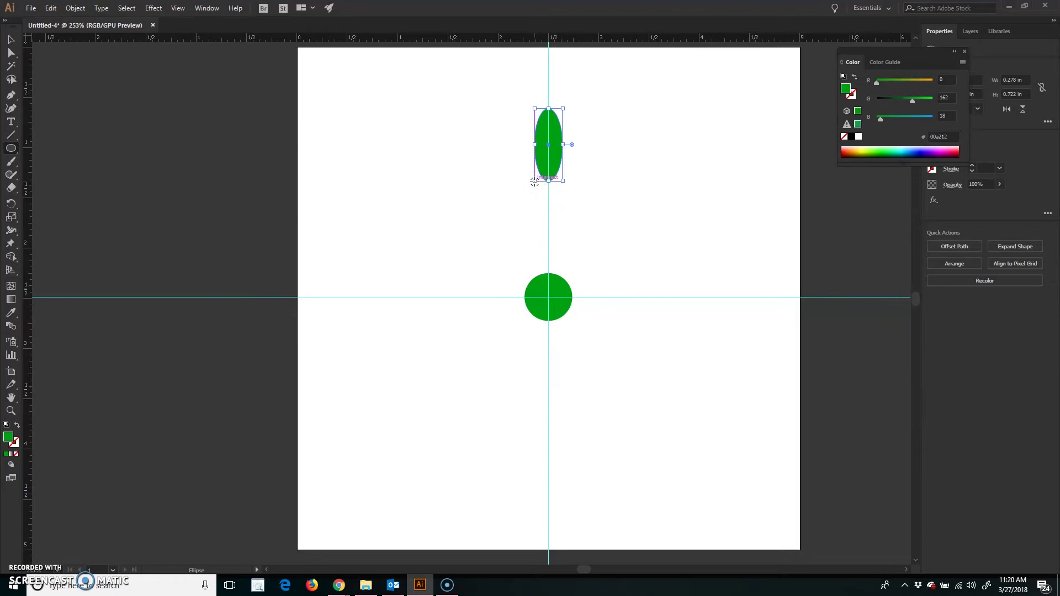
key(ctrl+z)
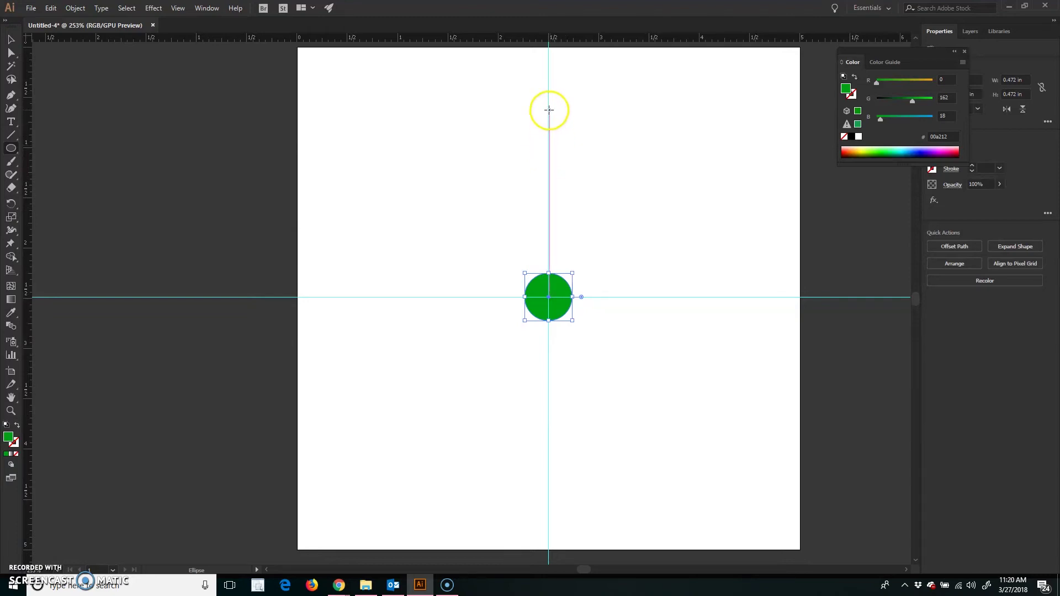
drag(548, 110, 525, 252)
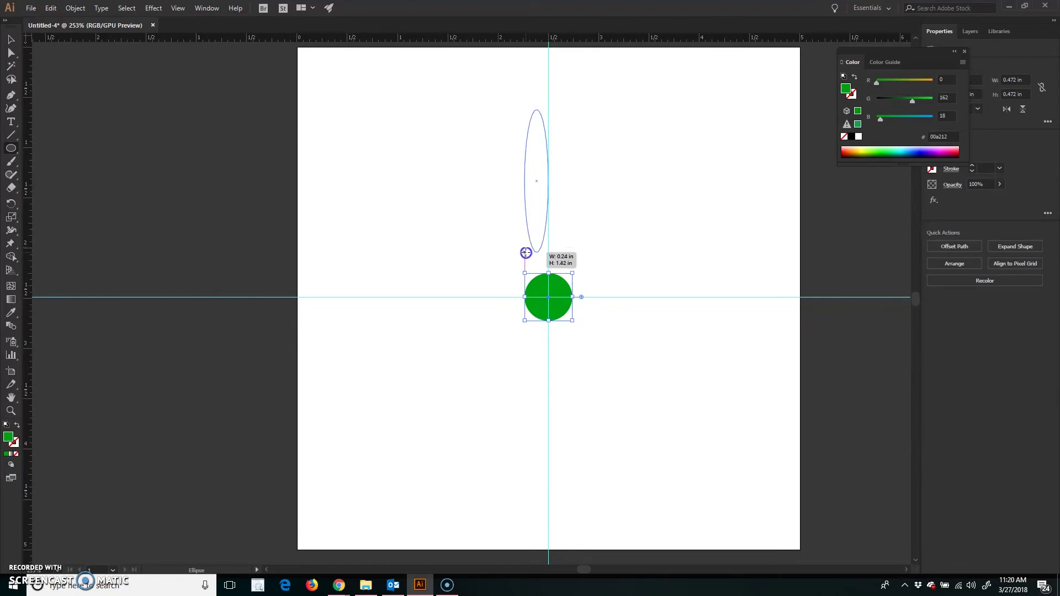
drag(525, 252, 520, 257)
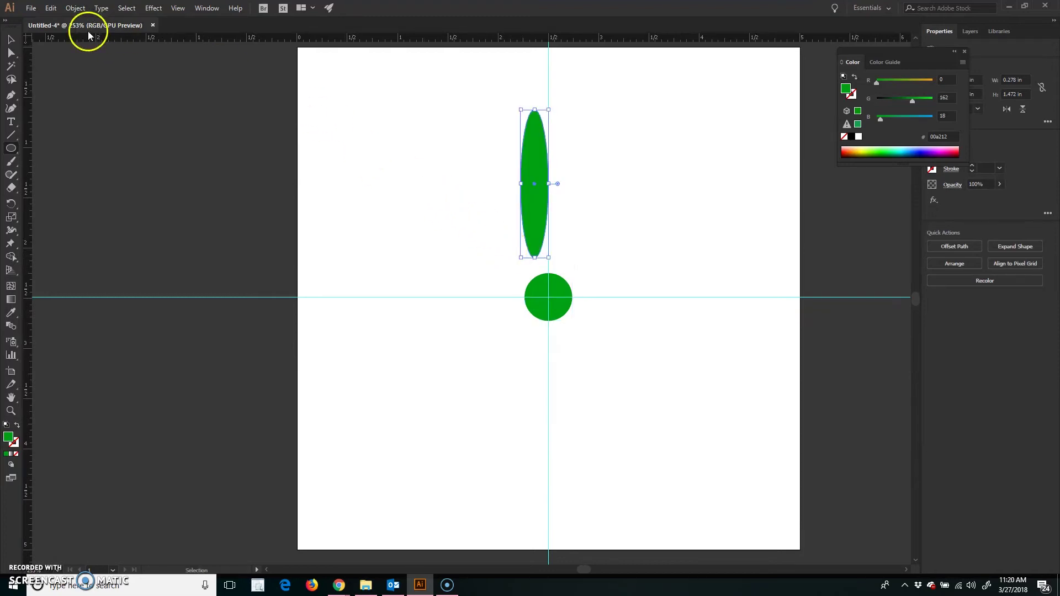
Step: Move the petal onto the vertical guide so its base rests on top of the circle
click(6, 39)
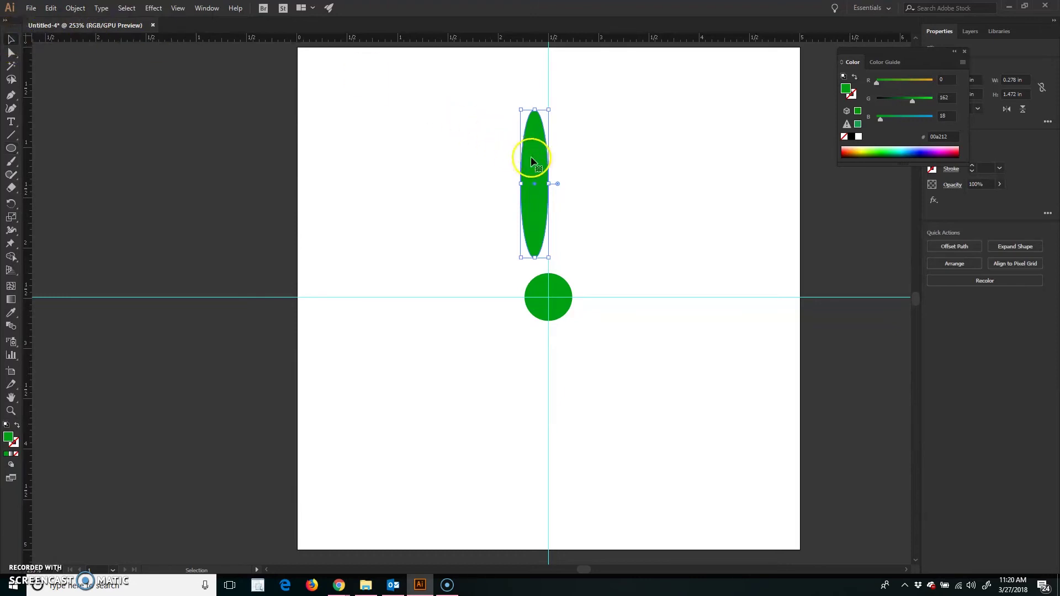
drag(531, 157, 545, 171)
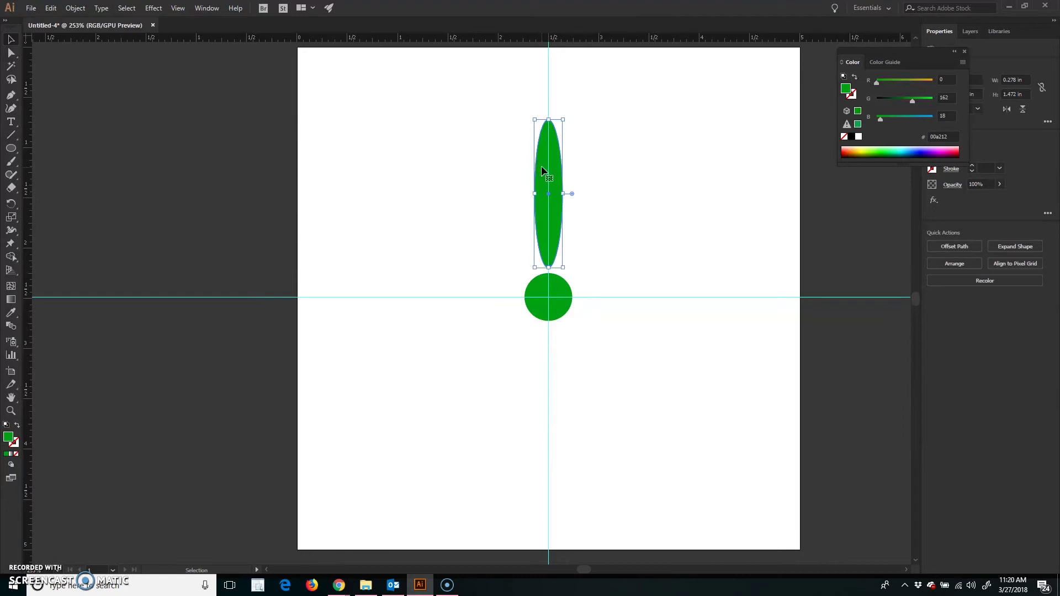
click(540, 188)
Step: Pick light pink (R 255, G 185, B 244) from the Color spectrum as the petal fill
click(939, 146)
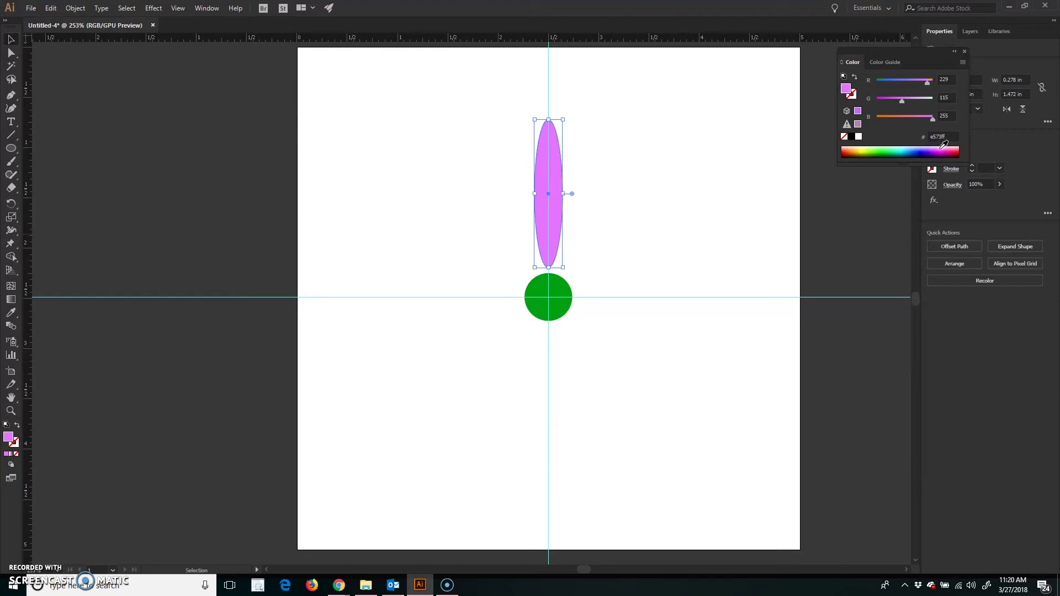
click(944, 146)
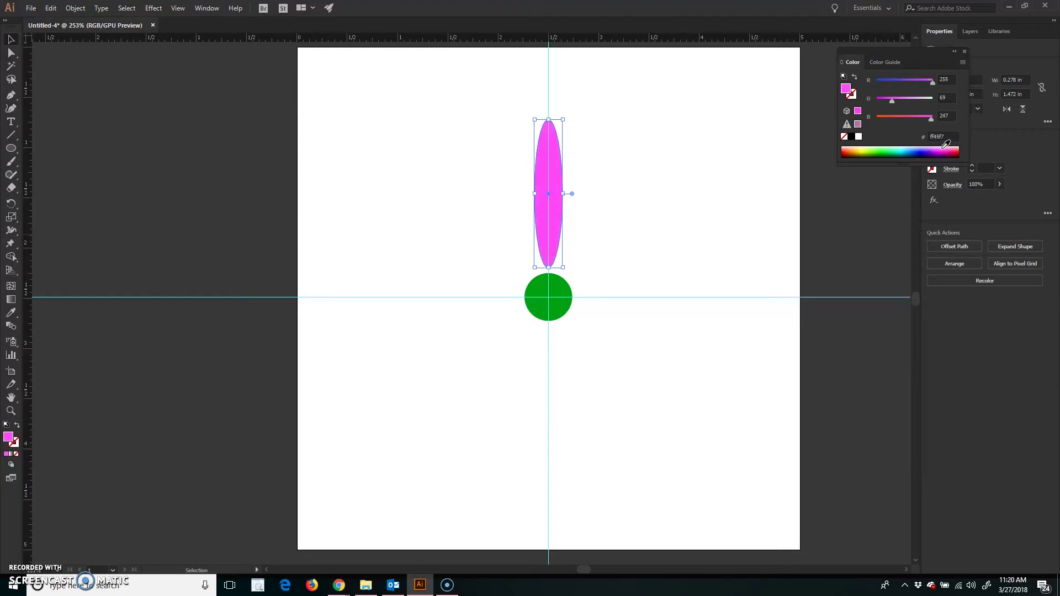
click(945, 148)
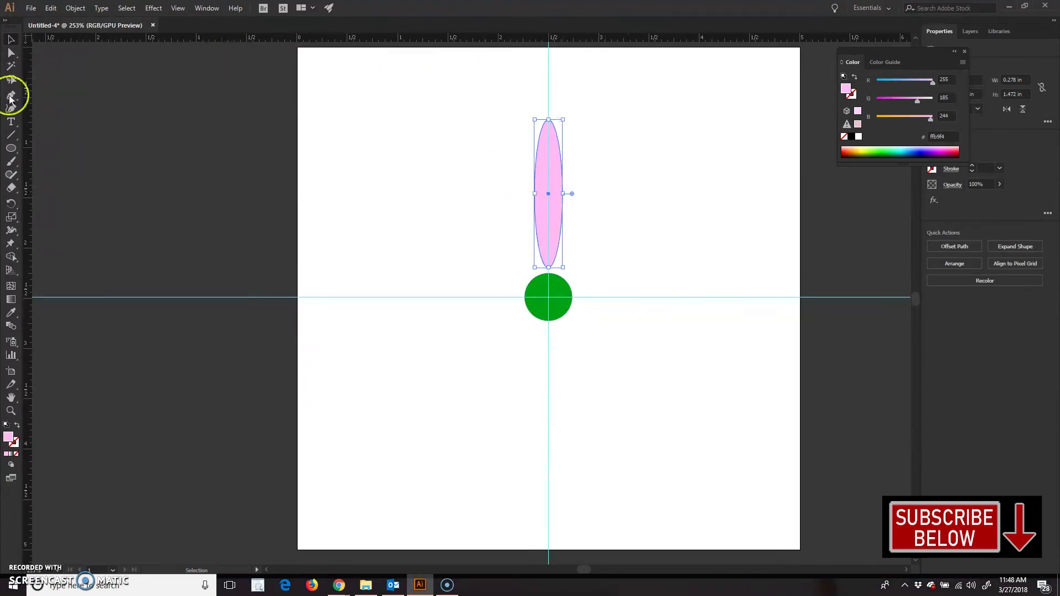
Step: With the Rotate tool, Alt-click the green circle's centre to set the pivot and open Rotate
click(10, 209)
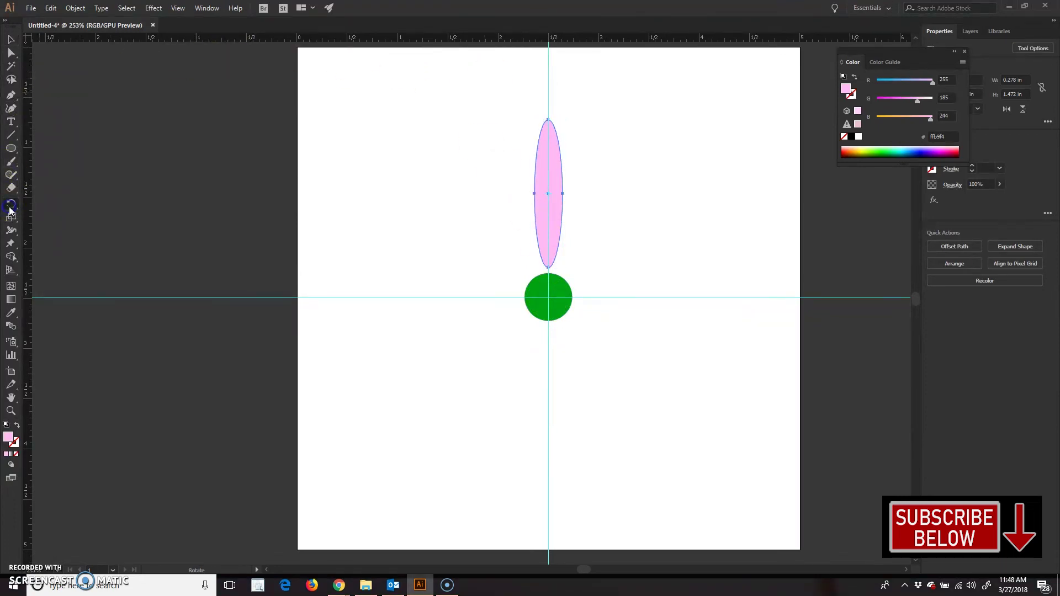
alt+click(548, 298)
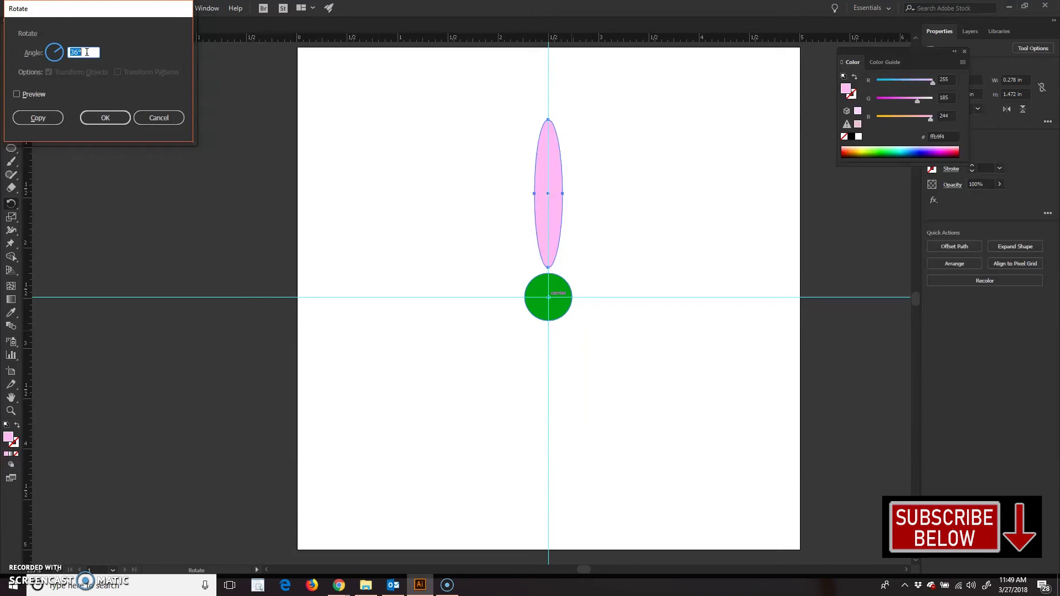
Step: Enter an angle of 360/10 (36°) and make a rotated copy of the pink petal
text(360/)
text(10)
click(15, 122)
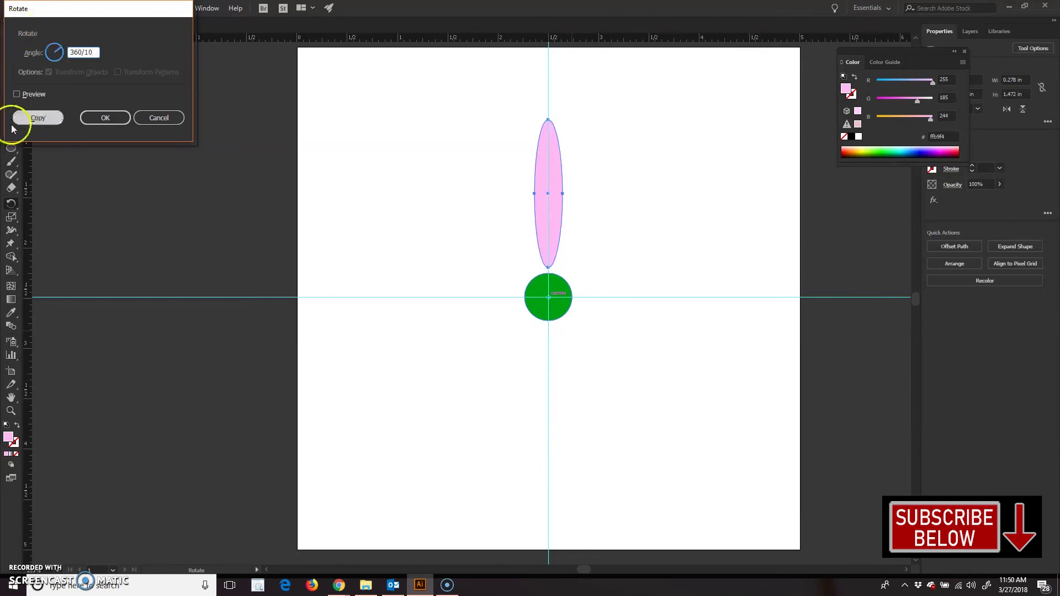
click(41, 119)
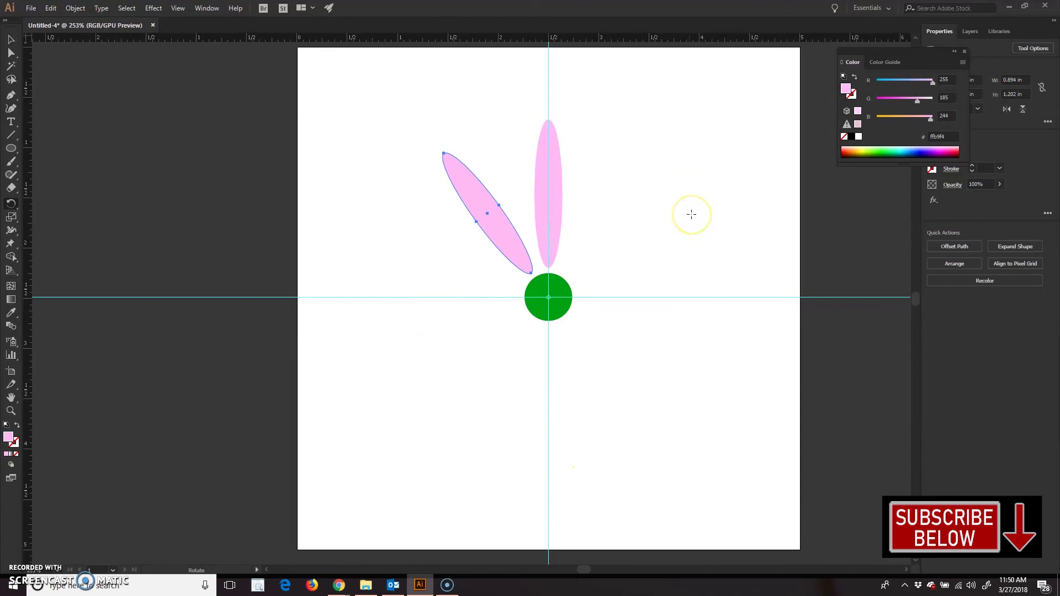
Step: Repeat the rotated copy five more times with Transform Again to complete the ring of ten pink petals
key(v)
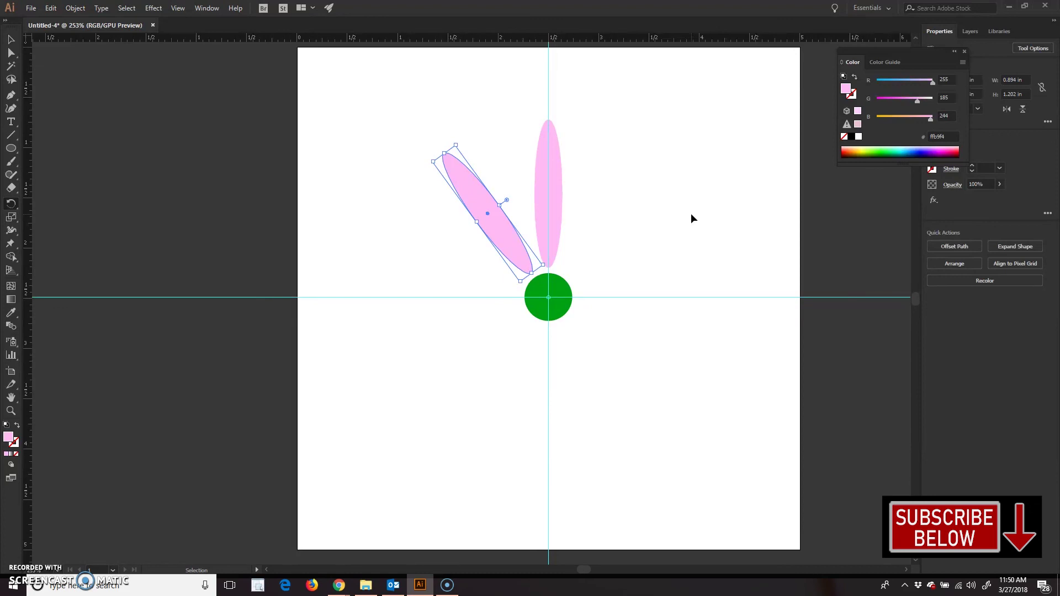
key(ctrl+d)
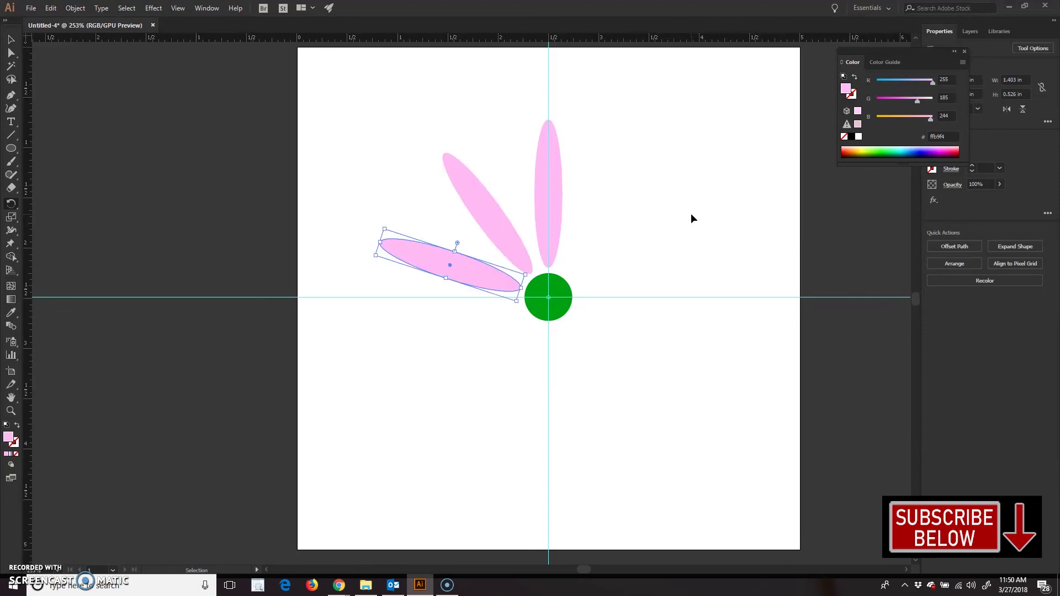
key(ctrl+d)
key(ctrl+d)
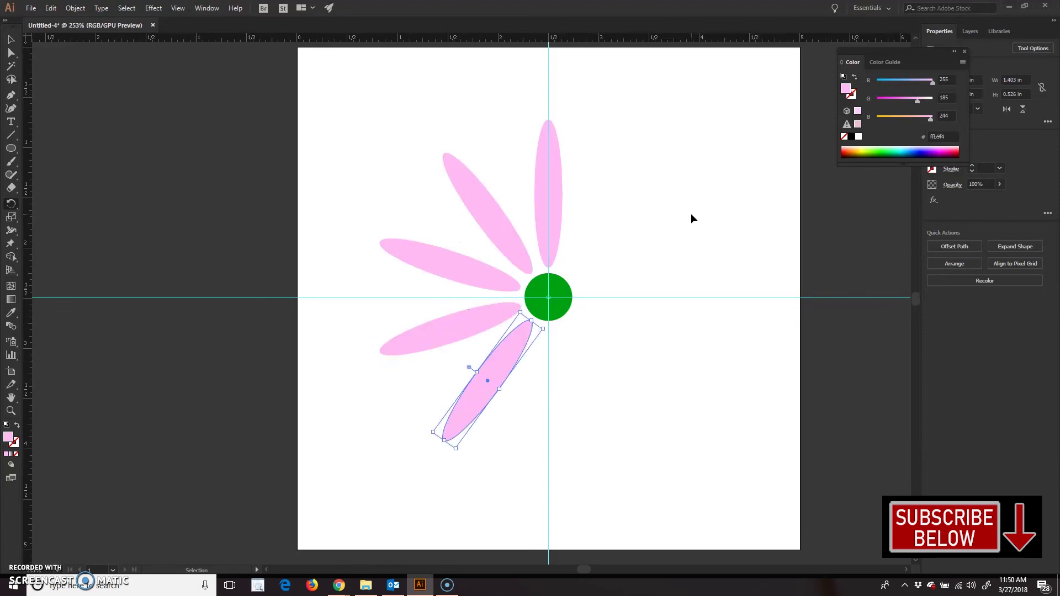
key(ctrl+d)
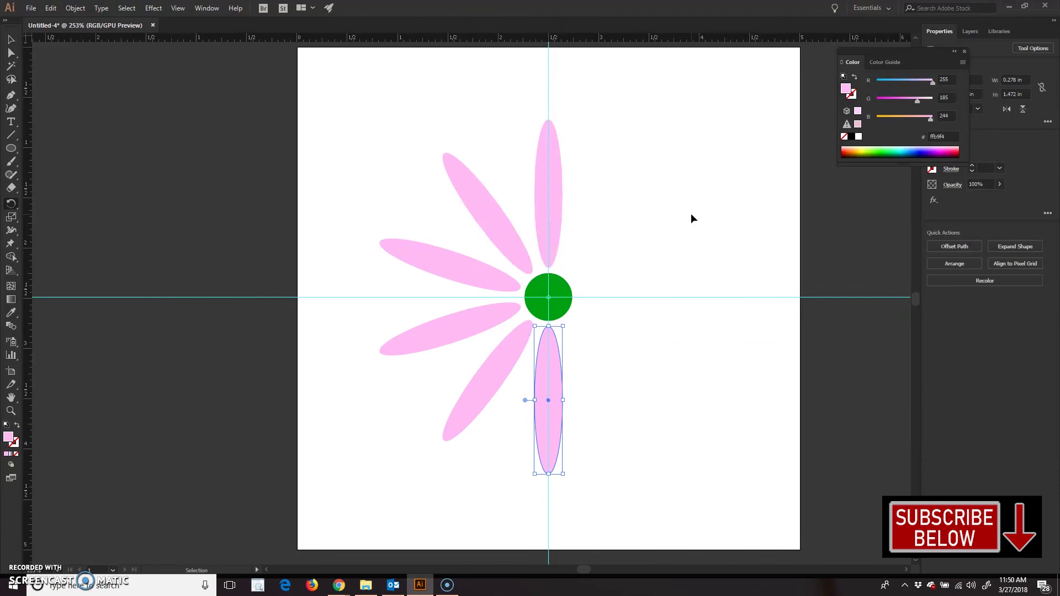
key(ctrl+d)
key(ctrl+d)
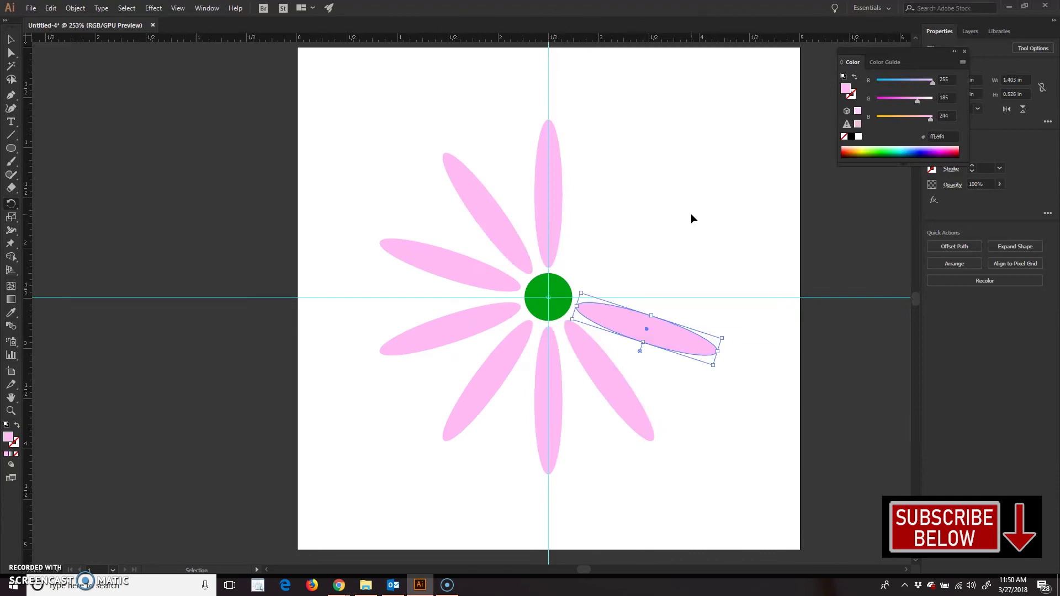
key(ctrl+d)
key(ctrl+d)
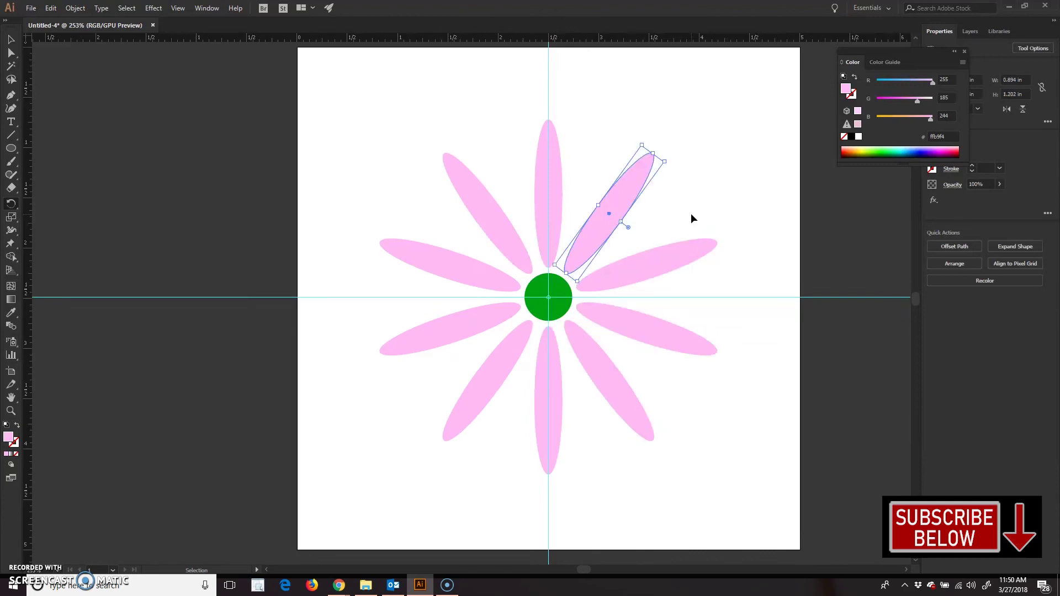
key(r)
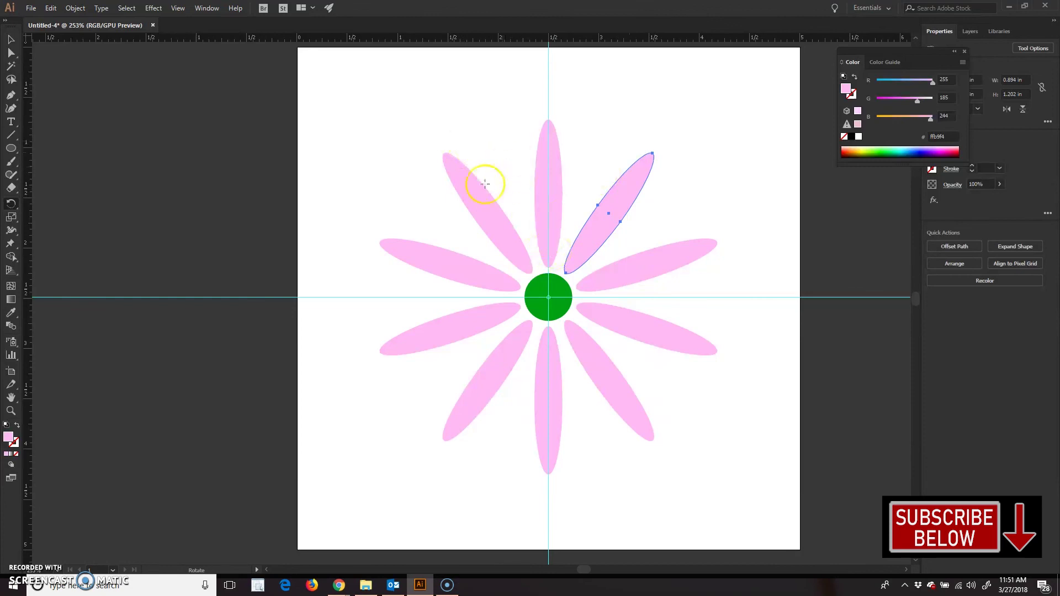
Step: Save the ten-petal pink daisy with its green centre as dais3y.ai
key(v)
key(r)
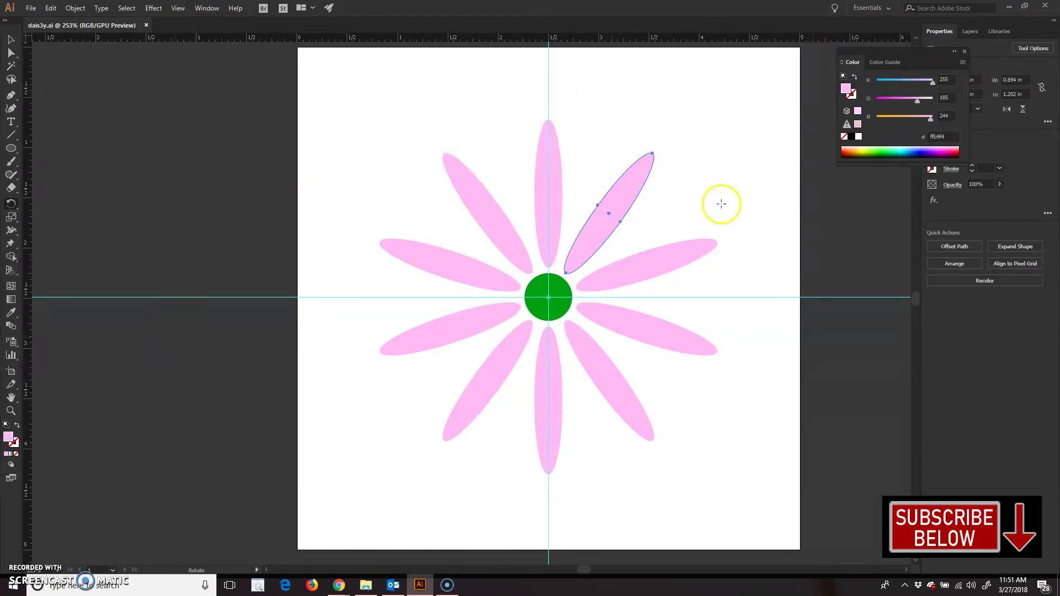